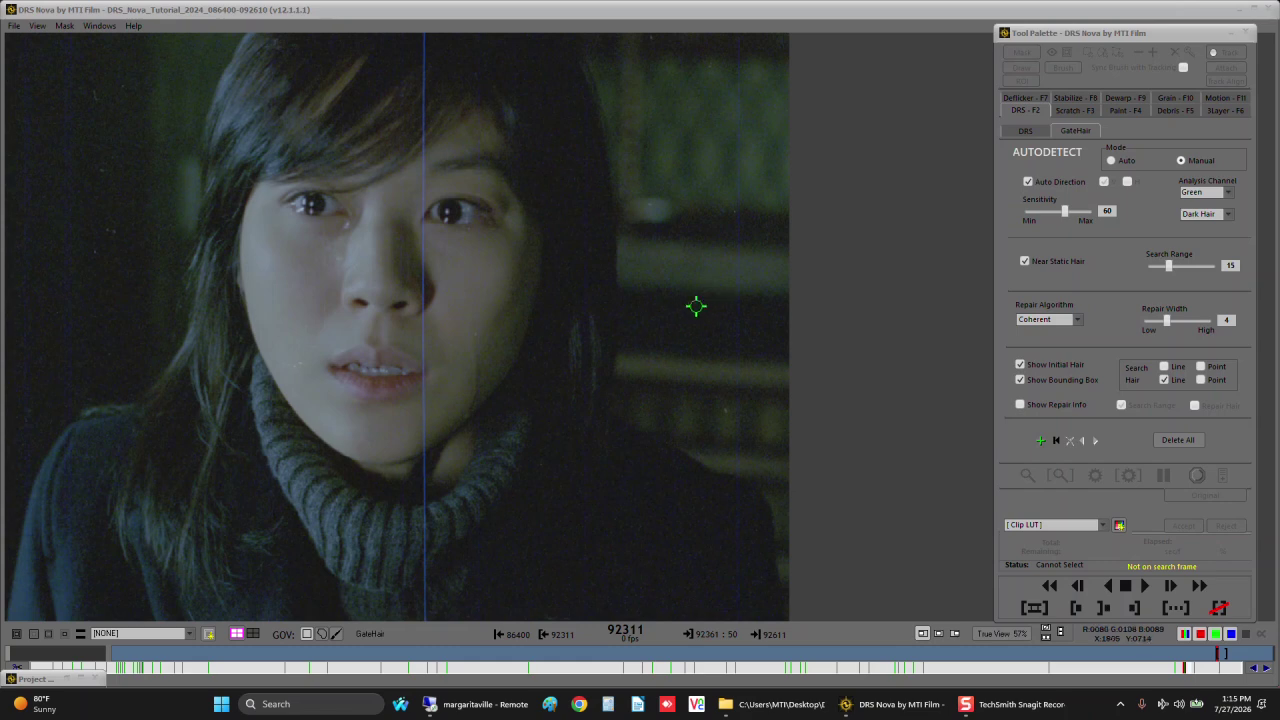
# Play the shot past frame 92361 to review the vertical blue scratch and return to the mark-in frame 92311.
pyautogui.click(679, 319)
pyautogui.press('space')
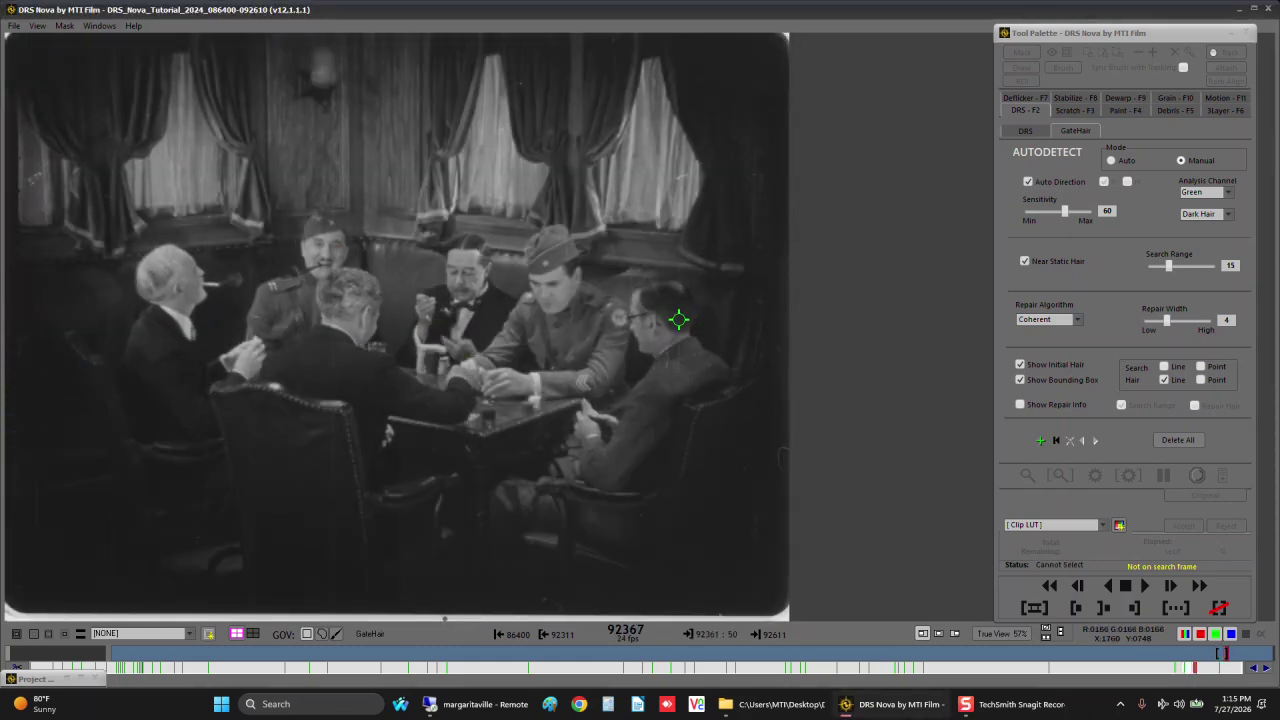
pyautogui.press('space')
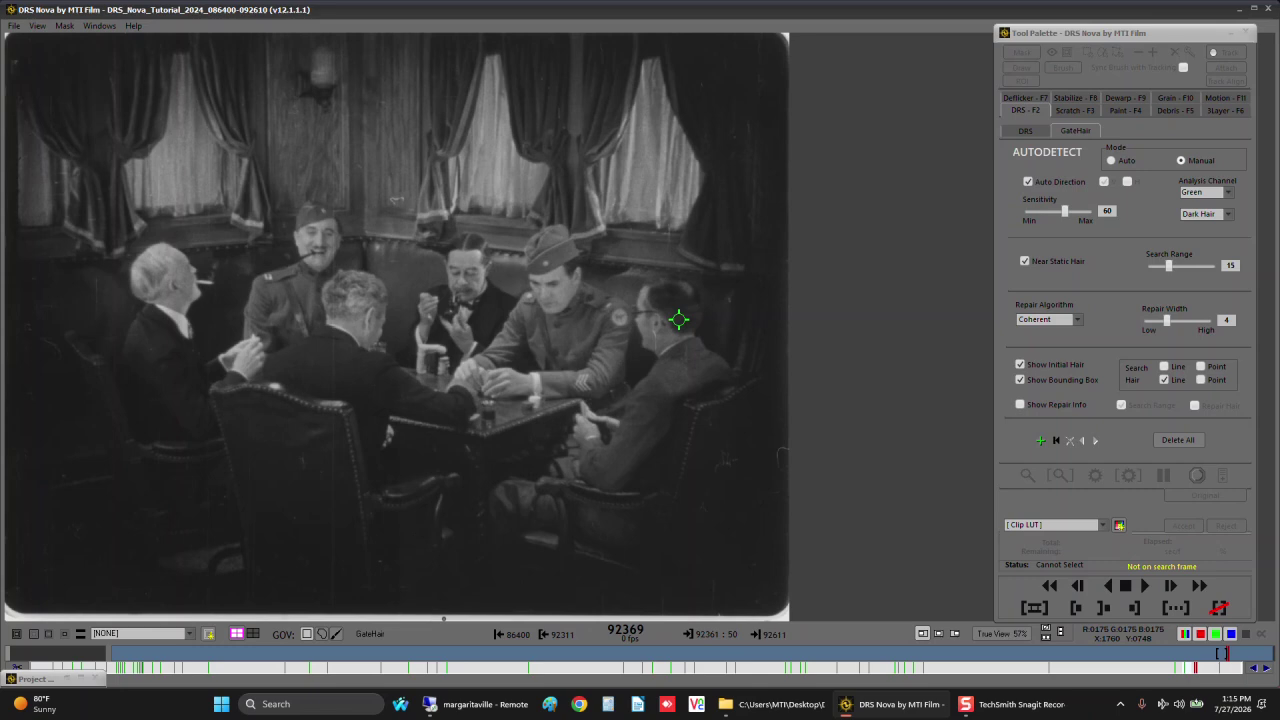
pyautogui.press('w')
pyautogui.press('q')
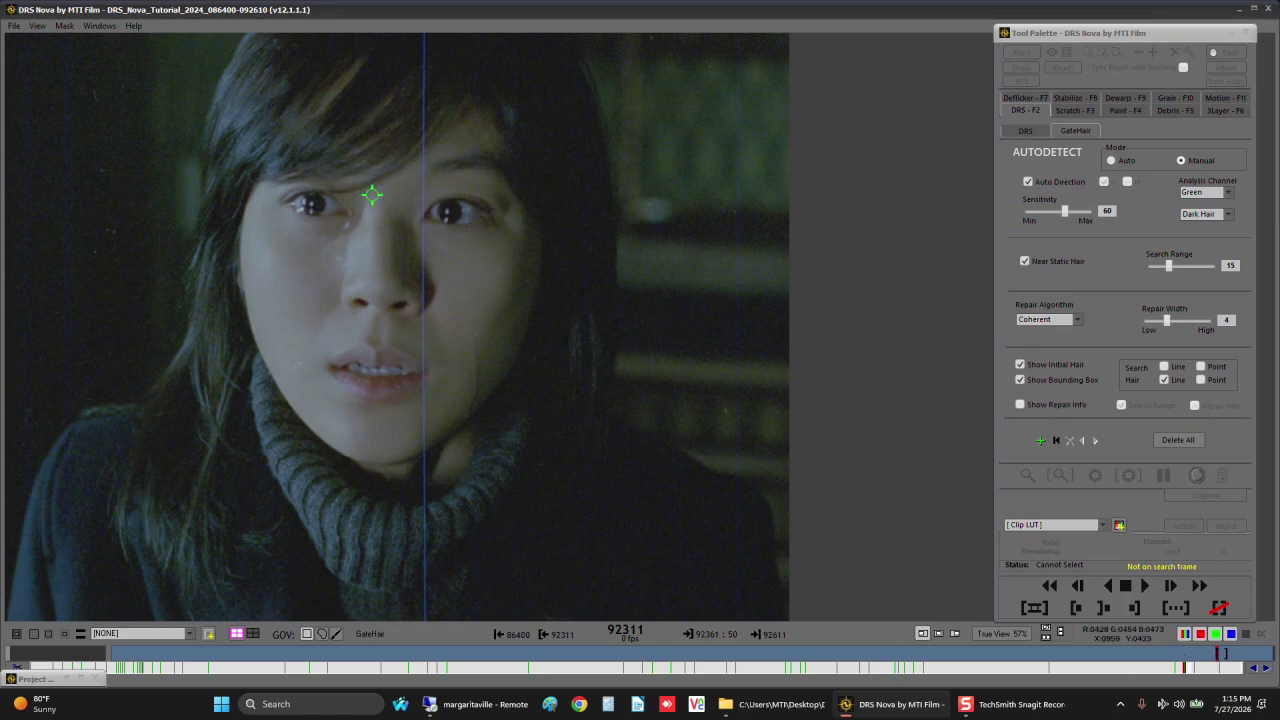
pyautogui.press('space')
# Switch to the Scratch tool and set Background Detail to 51.
pyautogui.click(1066, 110)
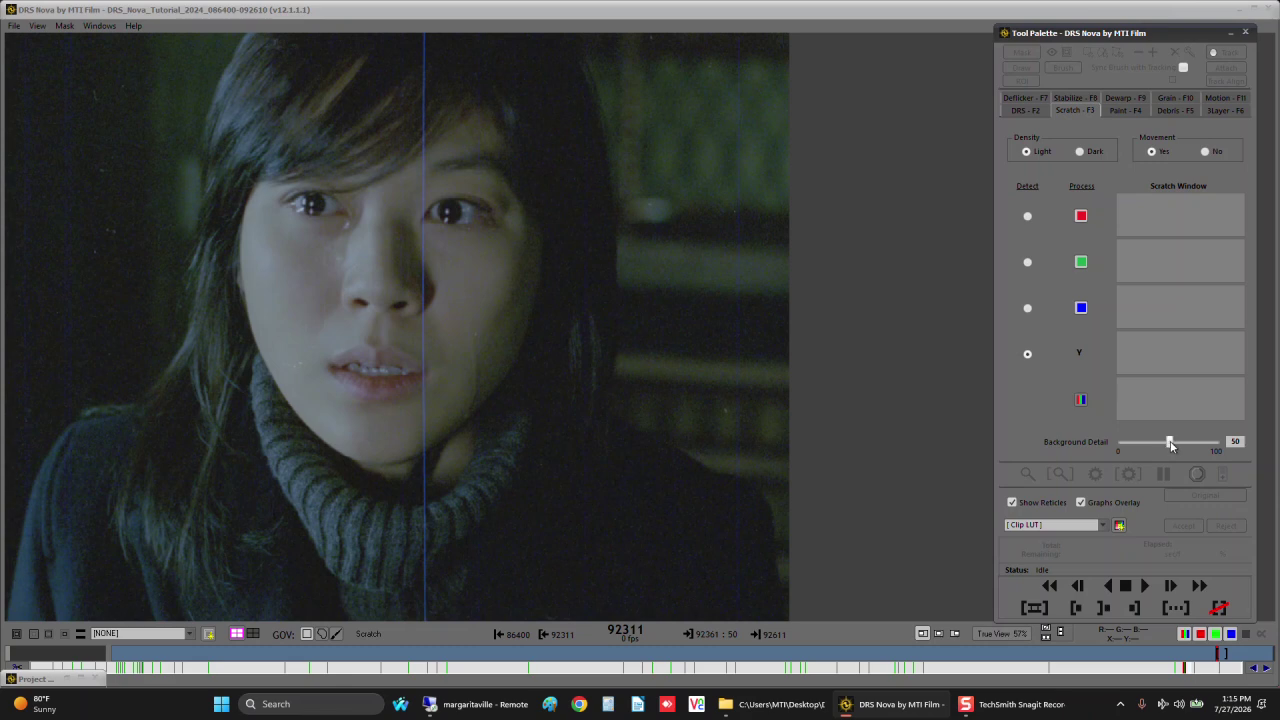
pyautogui.moveTo(1179, 446); pyautogui.dragTo(1171, 446)
# Draw a selection box around the vertical blue scratch on the woman's face, redrawing it with the scratch near its middle.
pyautogui.click(404, 160)
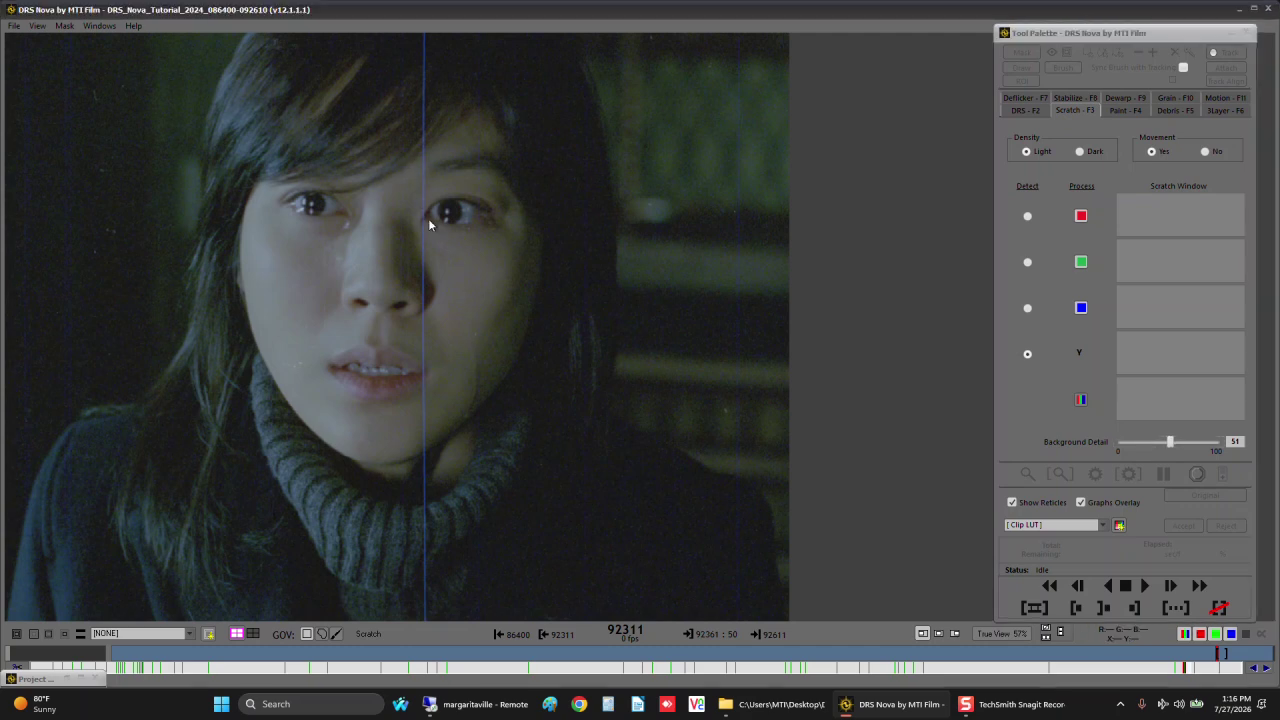
pyautogui.click(429, 219)
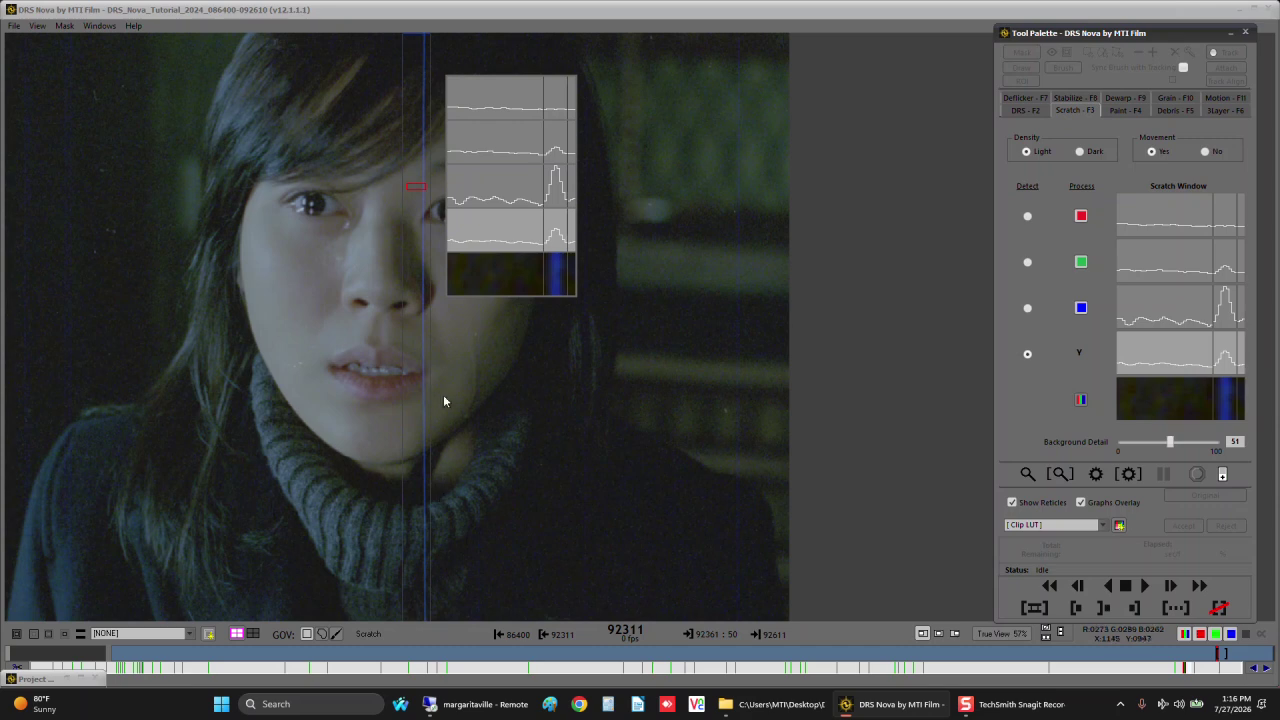
pyautogui.click(412, 219)
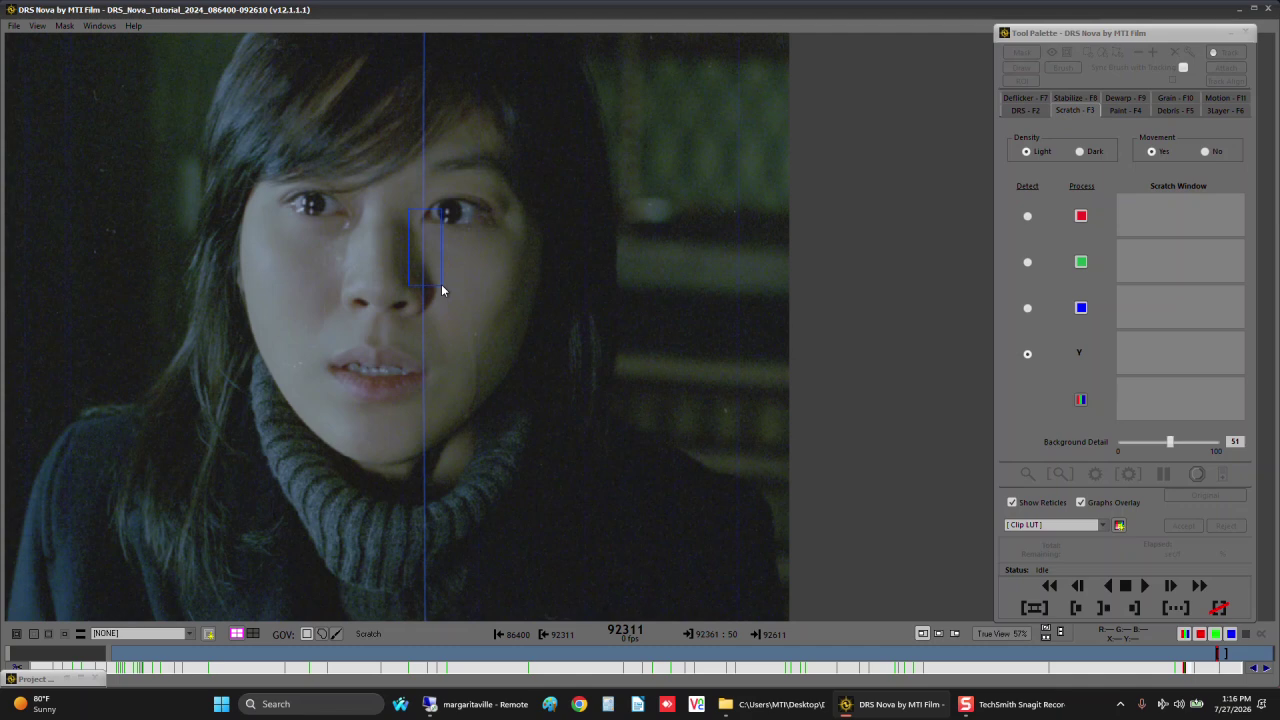
pyautogui.moveTo(441, 284); pyautogui.dragTo(441, 284)
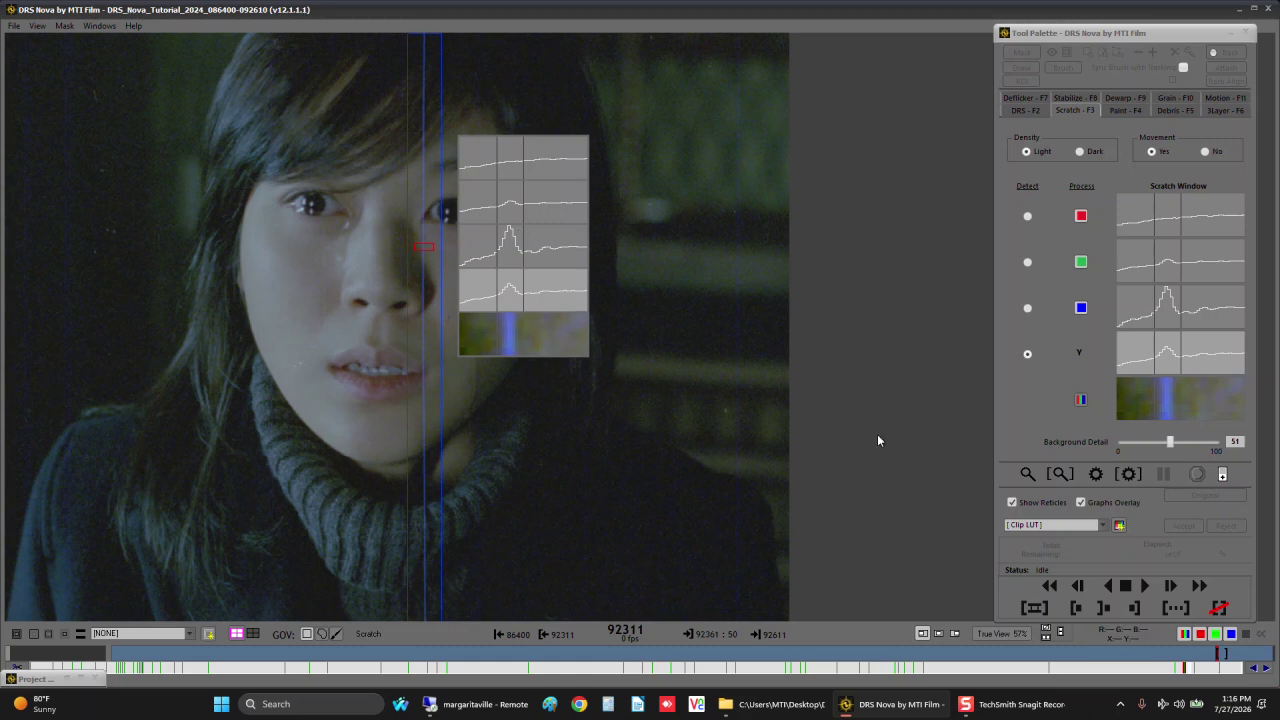
# Toggle the Graphs Overlay off and back on over the image.
pyautogui.click(1081, 503)
pyautogui.click(1081, 503)
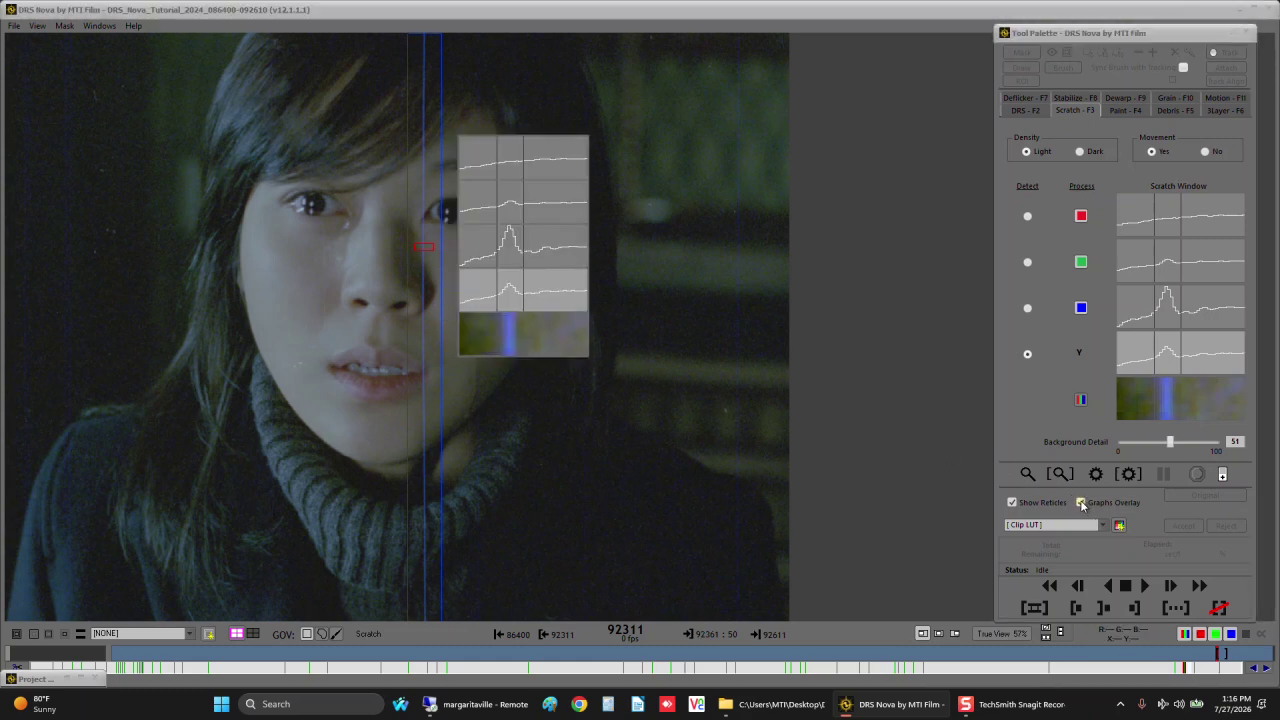
pyautogui.click(1081, 503)
pyautogui.click(1081, 503)
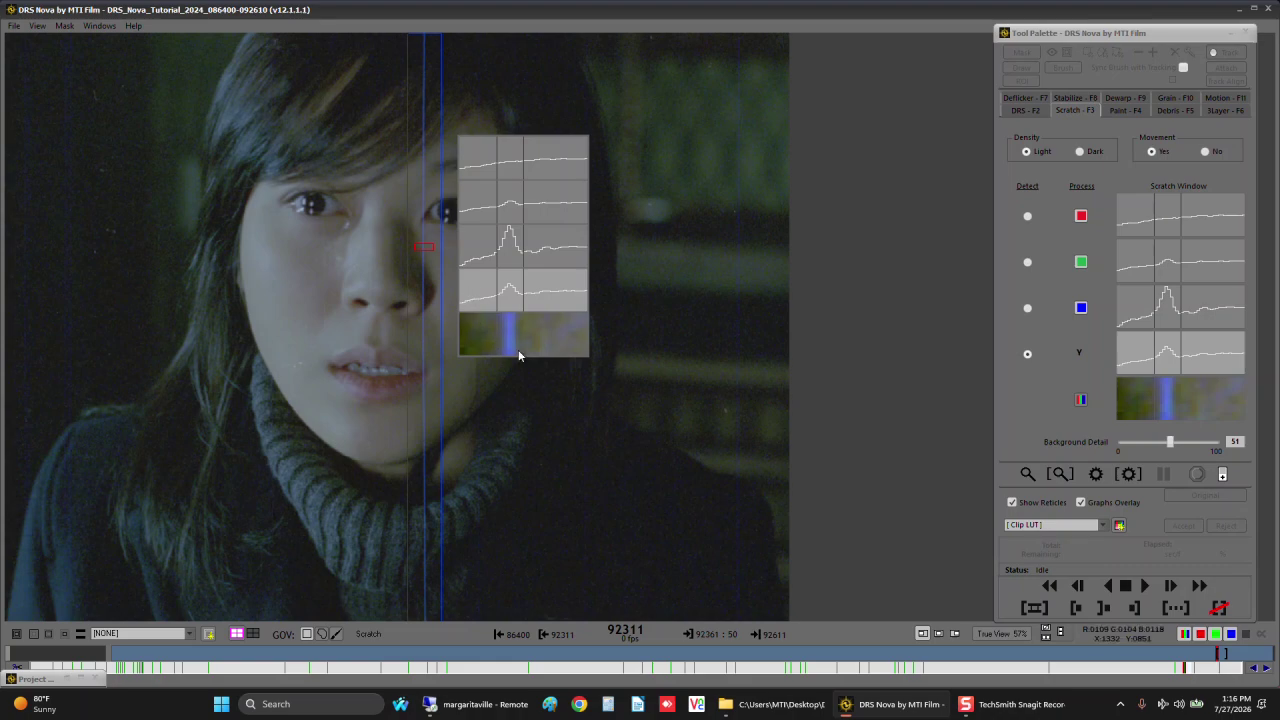
# Play the shot to examine the scratch graphs against the selection limits, and return to frame 92311.
pyautogui.press('space')
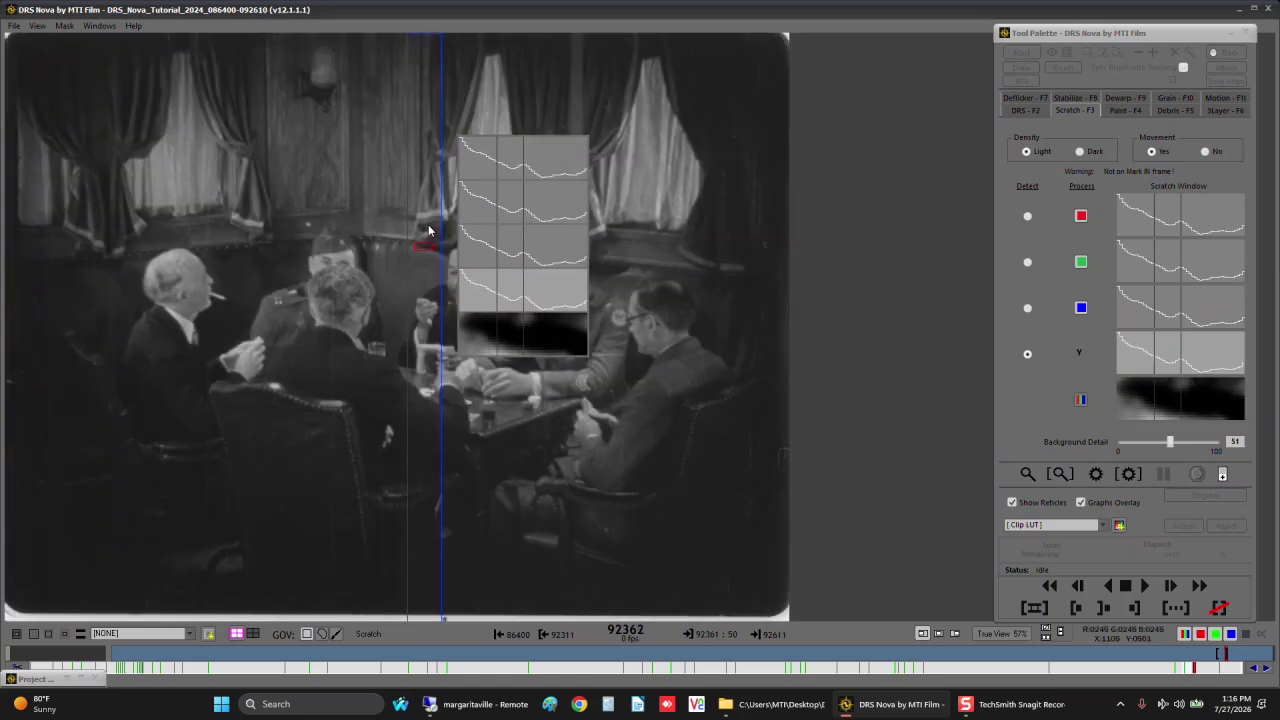
pyautogui.press('Left')
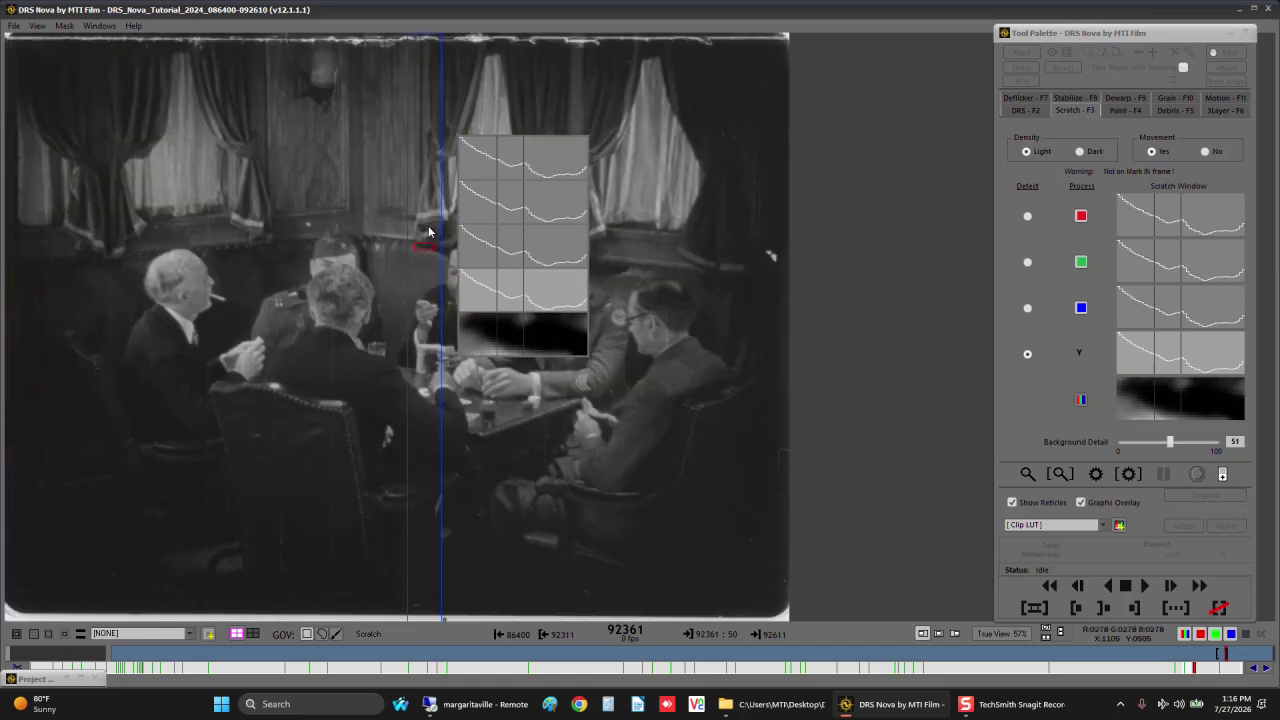
pyautogui.hotkey('shift', 'e')
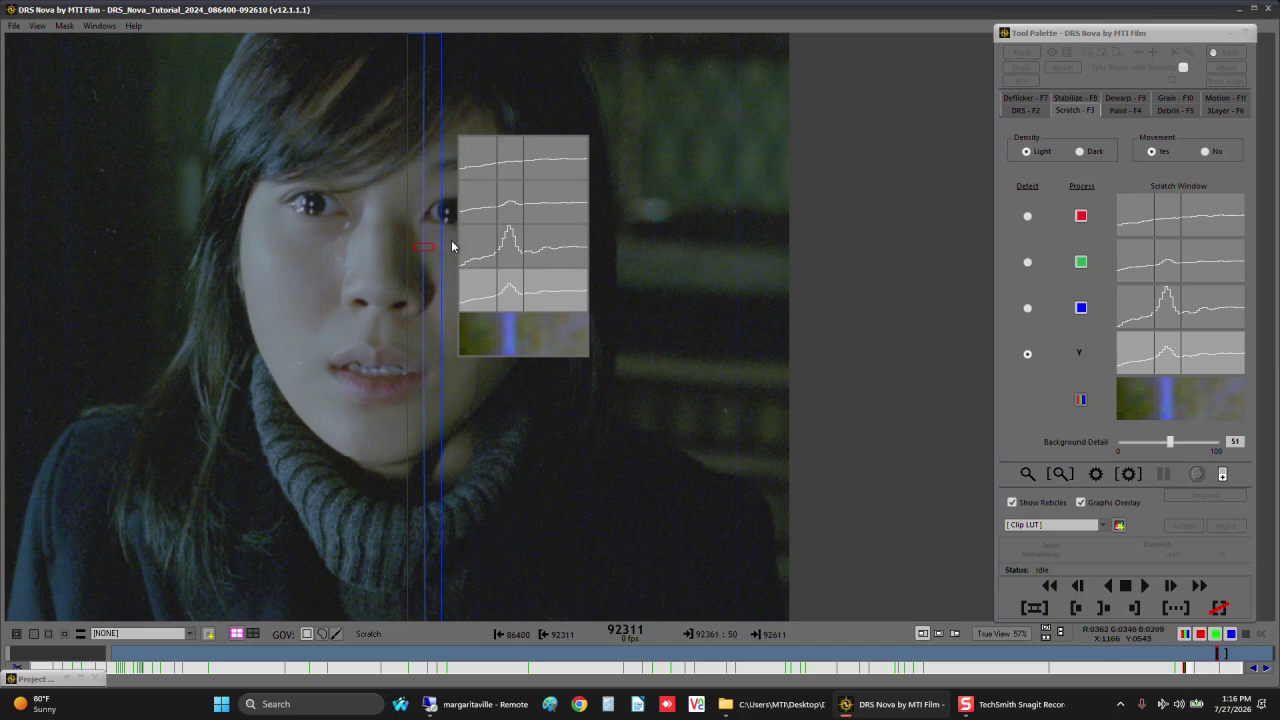
# Toggle Show Reticles off and back on, and leave the Graphs Overlay hidden.
pyautogui.click(1012, 502)
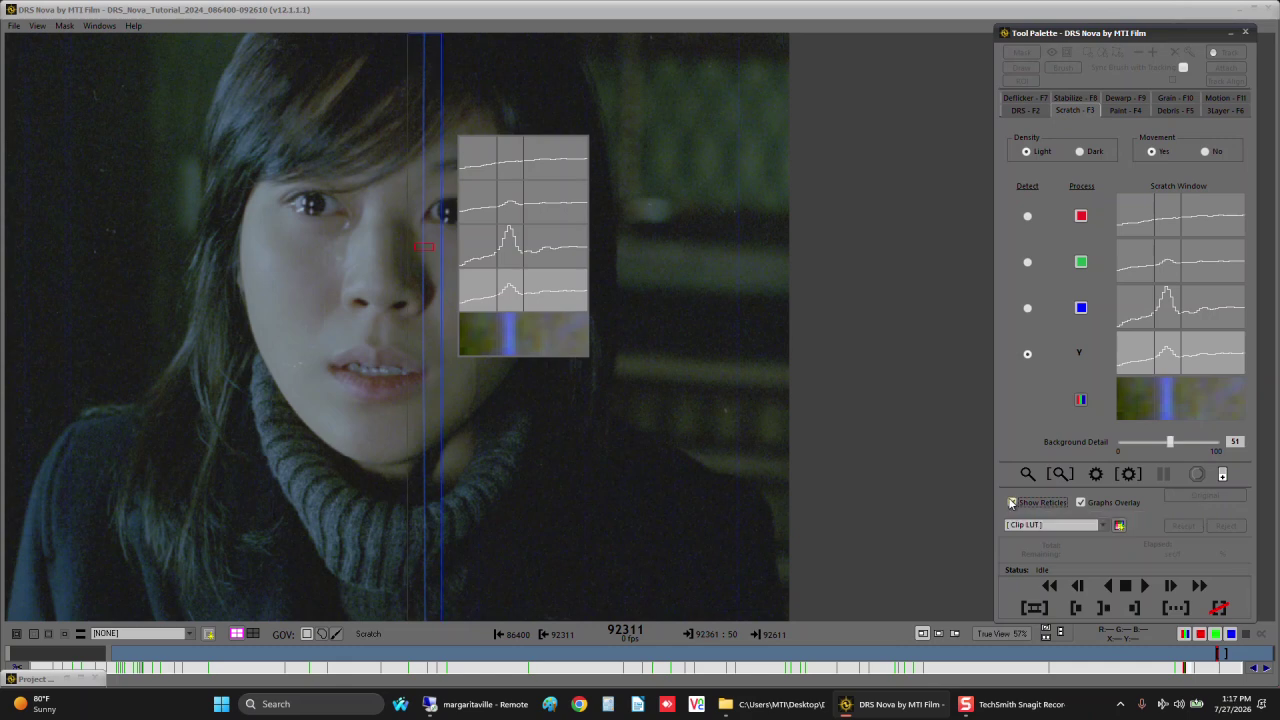
pyautogui.click(1012, 502)
pyautogui.click(1080, 502)
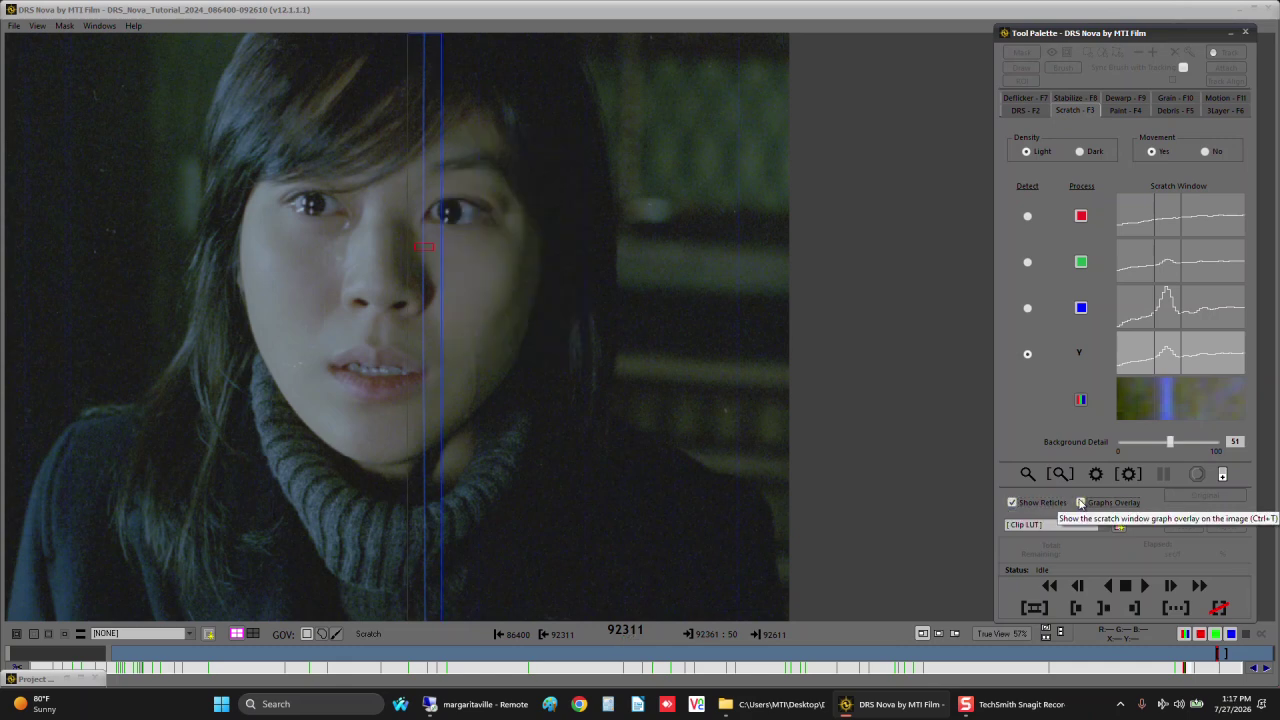
pyautogui.click(1080, 502)
pyautogui.click(1080, 502)
# Render the scratch repair on frame 92311, and try rendering frame 92315 with the same selection.
pyautogui.click(1097, 475)
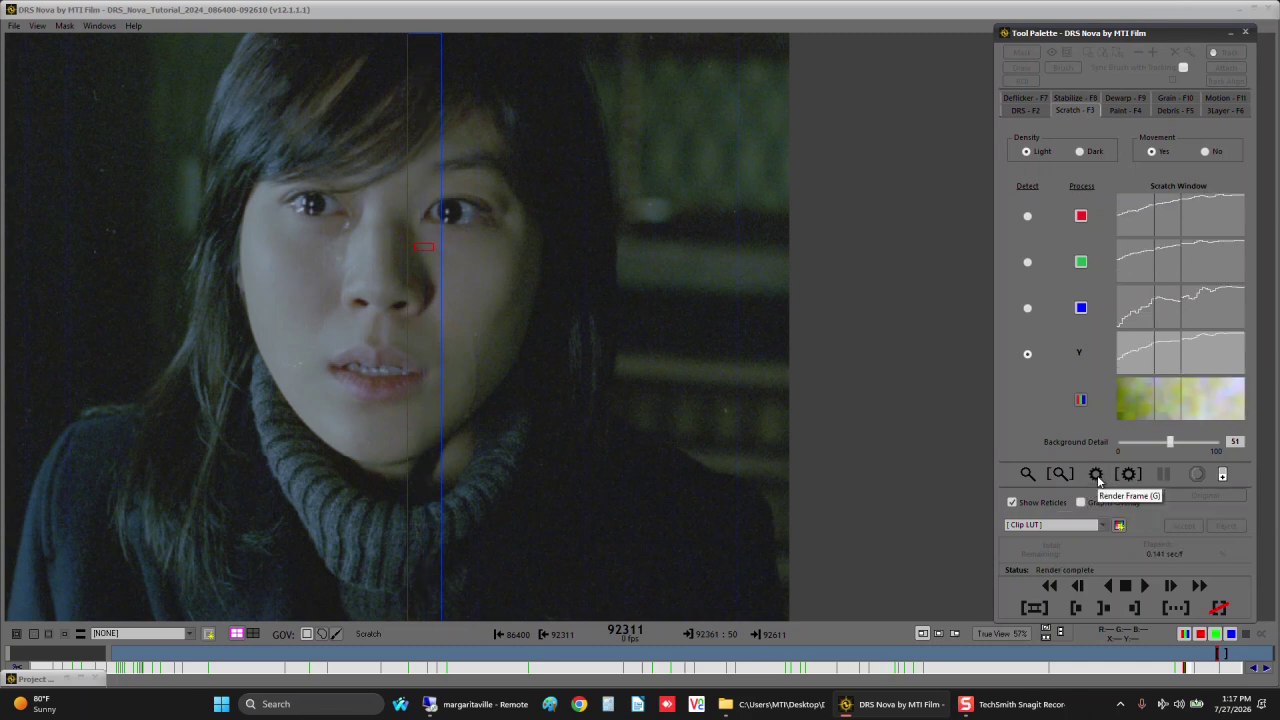
pyautogui.click(1097, 476)
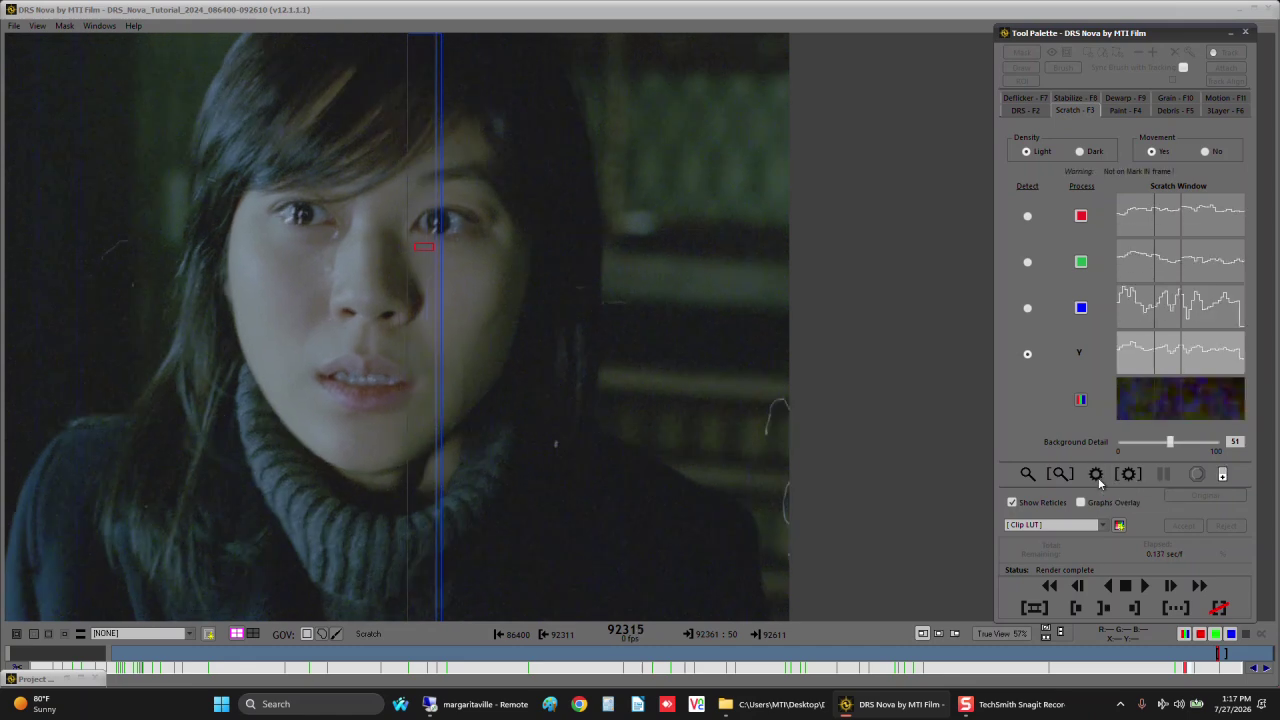
# Set Background Detail to 59, box the blue scratch over the face on frame 92315, and render that frame.
pyautogui.click(1177, 441)
pyautogui.moveTo(1177, 443); pyautogui.dragTo(1178, 443)
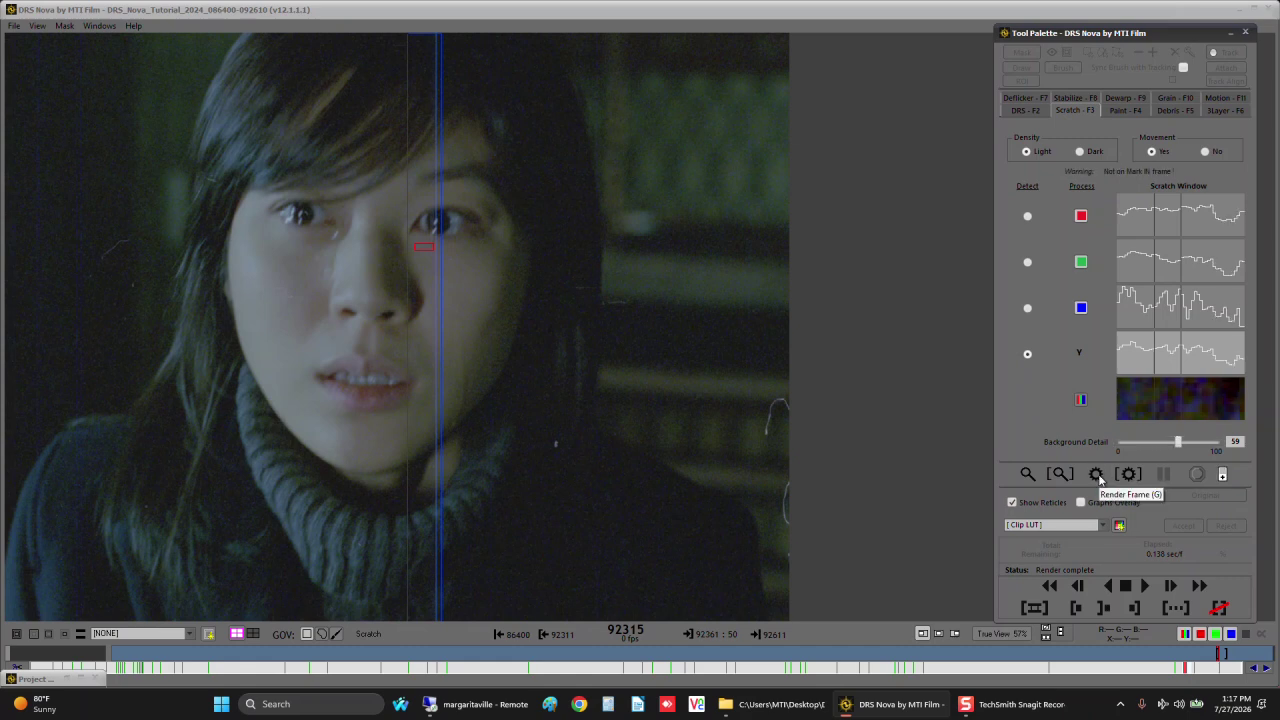
pyautogui.click(436, 121)
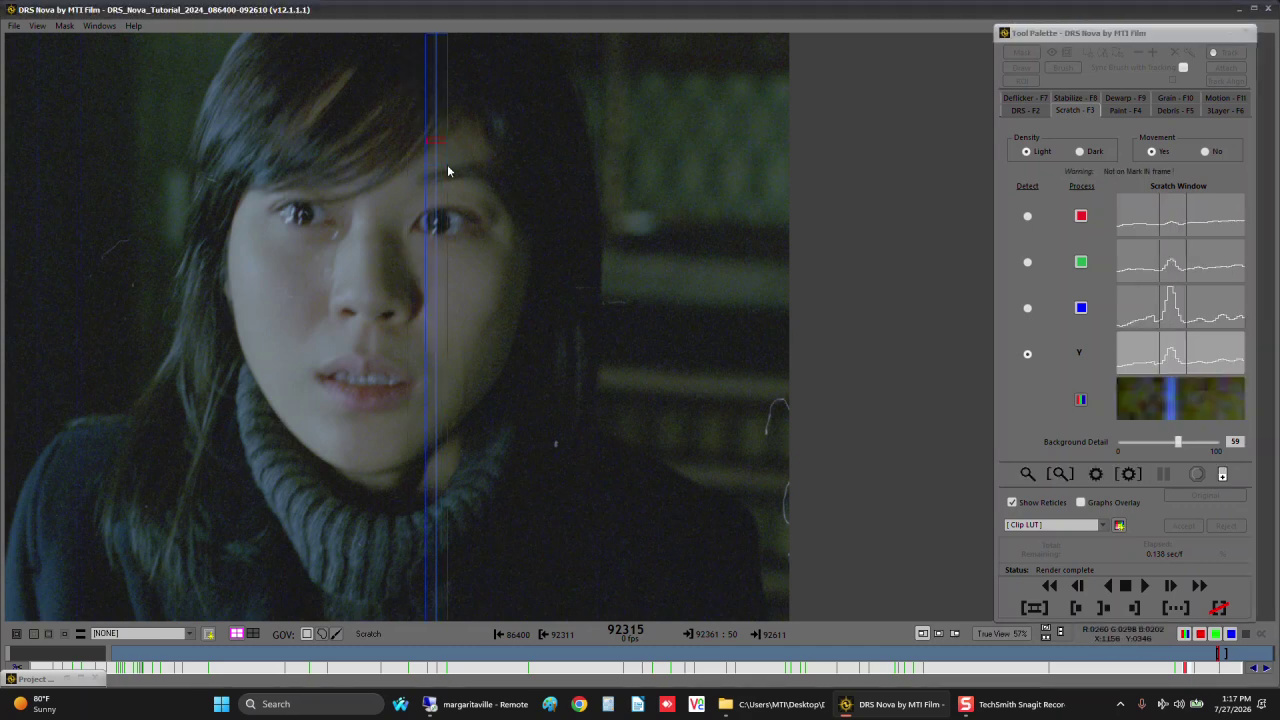
pyautogui.click(1096, 478)
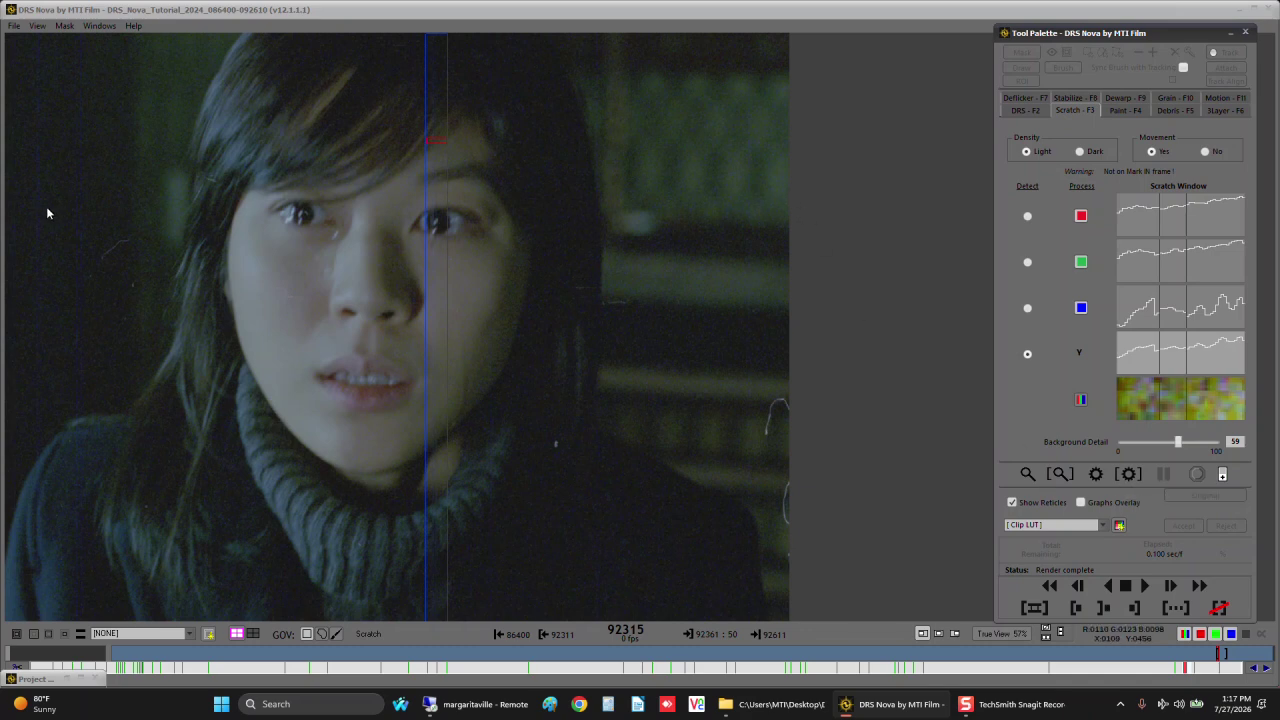
# Box the two bands of faint blue scratches near the image's left edge one after the other, rendering frame 92315 for each.
pyautogui.click(25, 167)
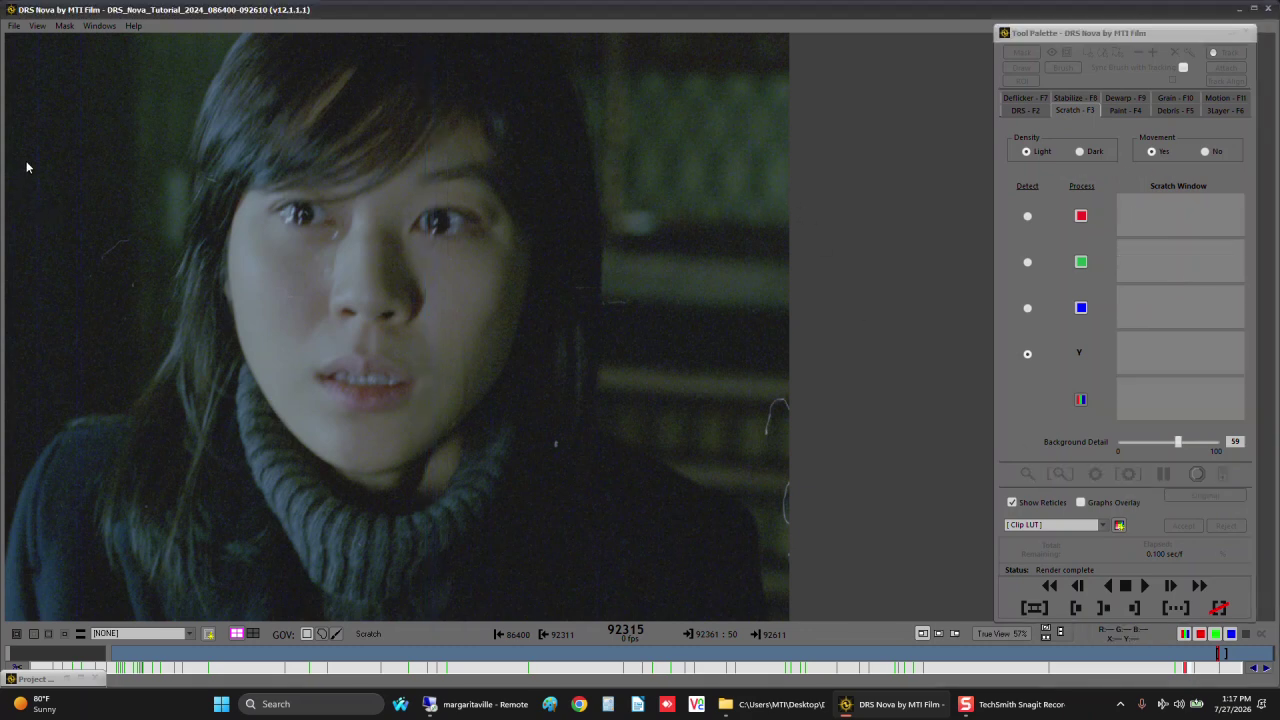
pyautogui.moveTo(44, 236); pyautogui.dragTo(48, 241)
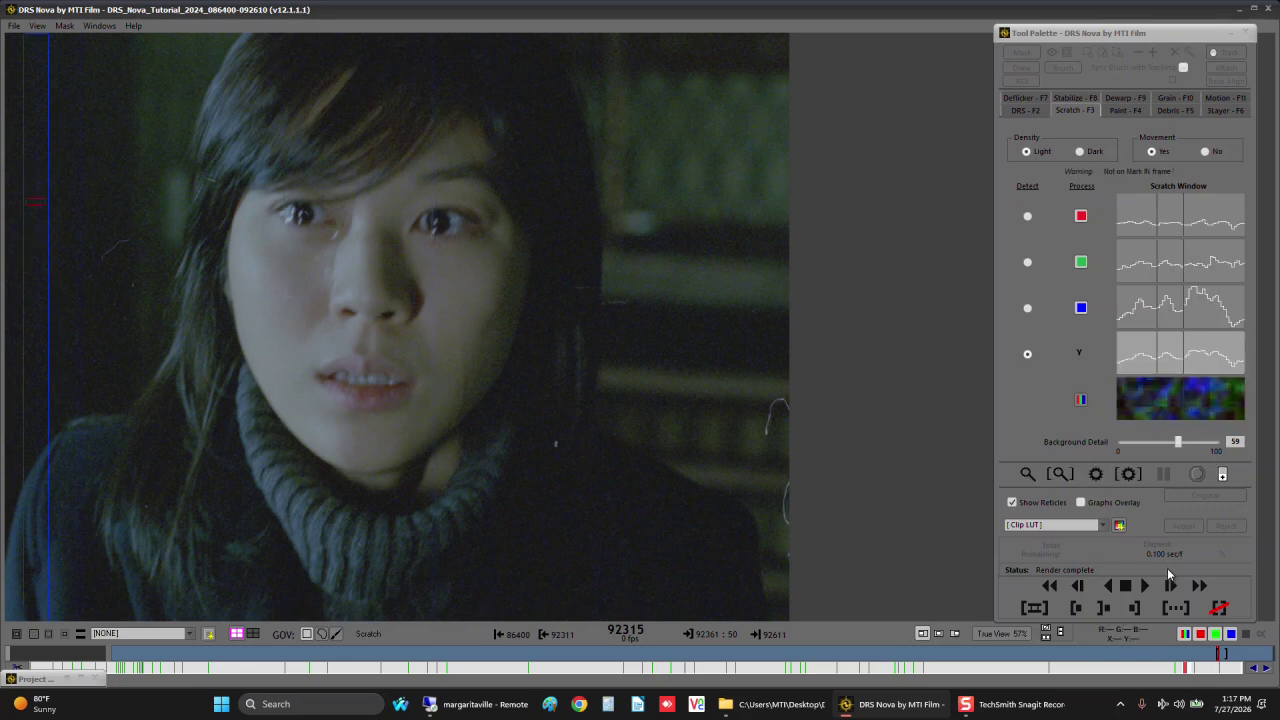
pyautogui.click(1097, 476)
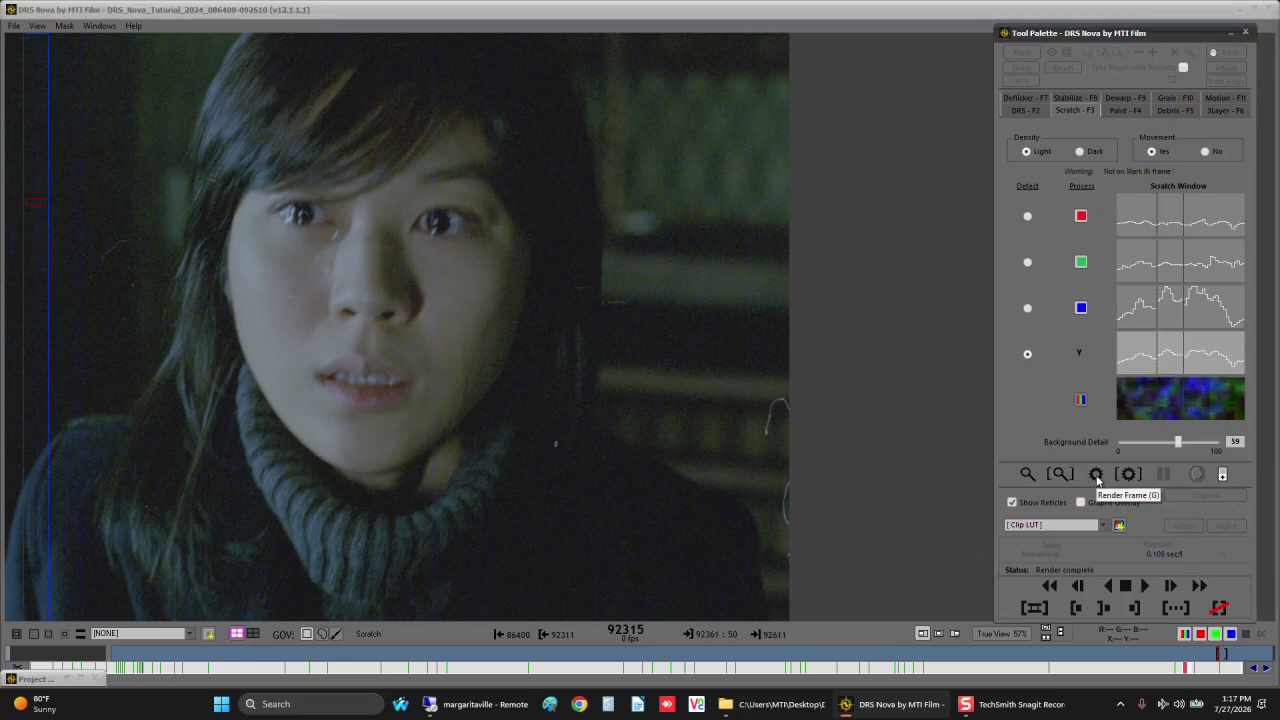
pyautogui.moveTo(60, 68); pyautogui.dragTo(102, 232)
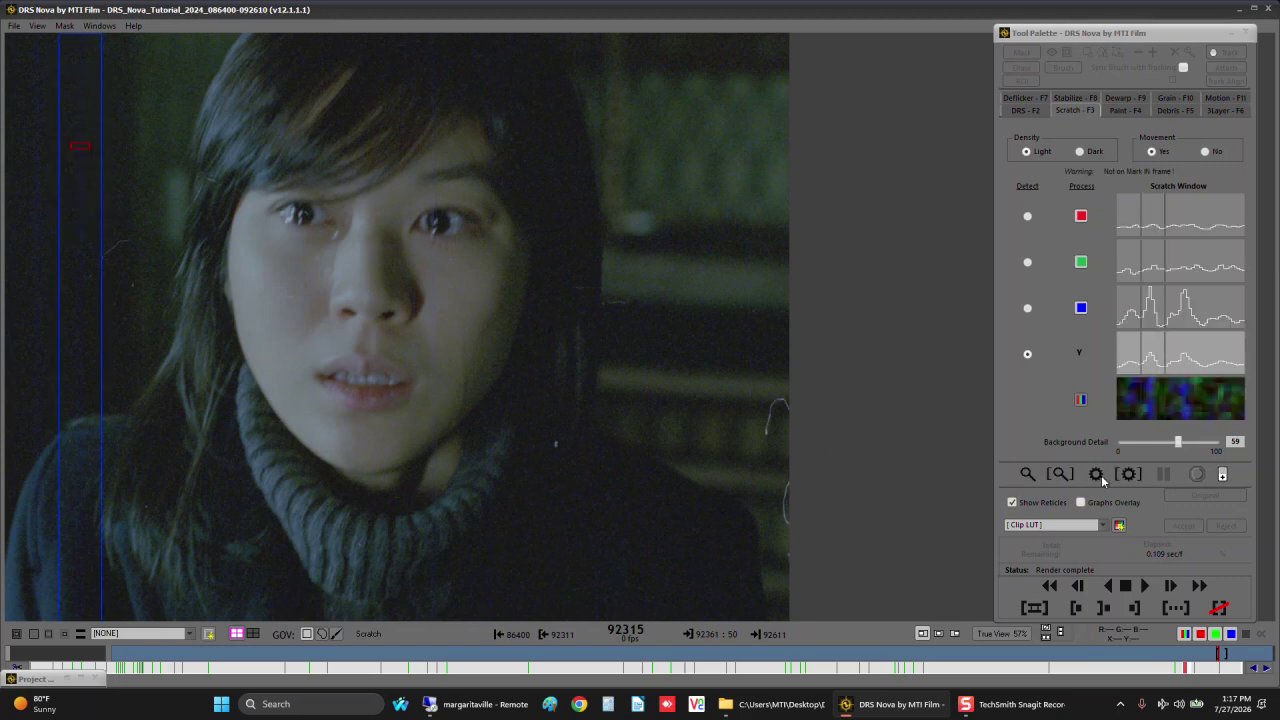
pyautogui.click(1097, 476)
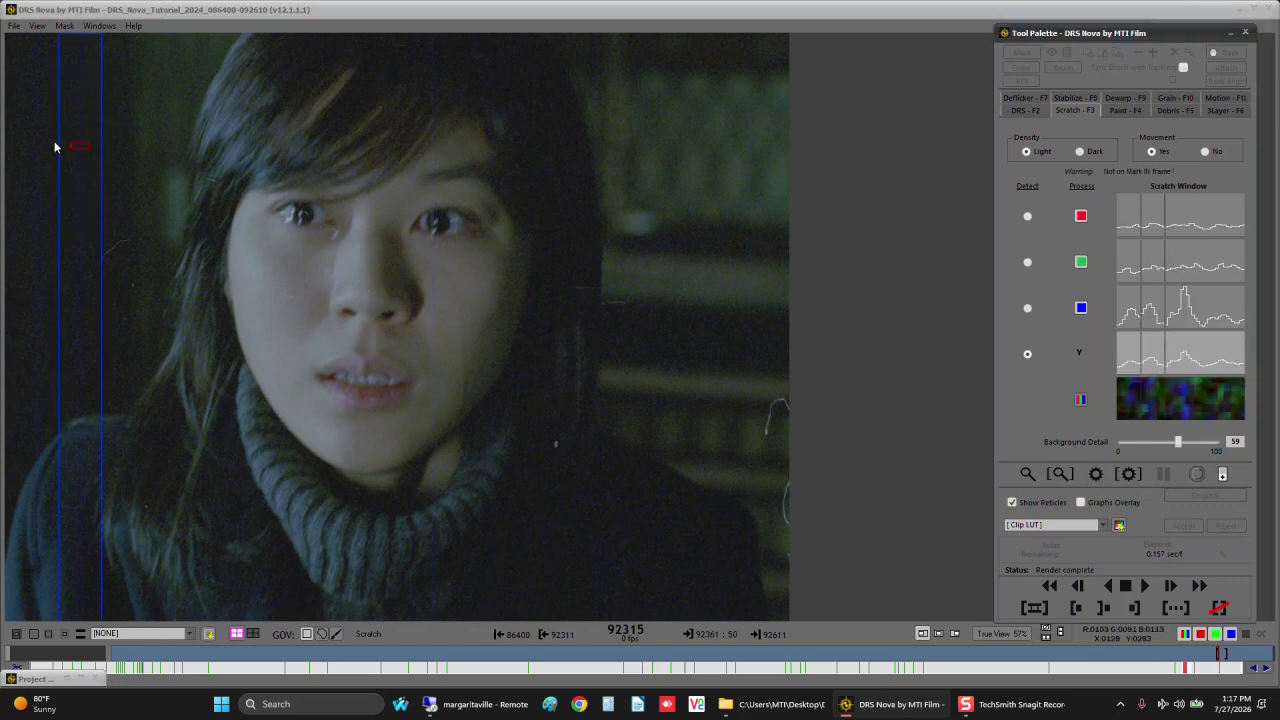
# Reselect the leftmost band of faint scratches and render frame 92315 with Background Detail at 79.
pyautogui.click(21, 107)
pyautogui.moveTo(17, 101); pyautogui.dragTo(54, 228)
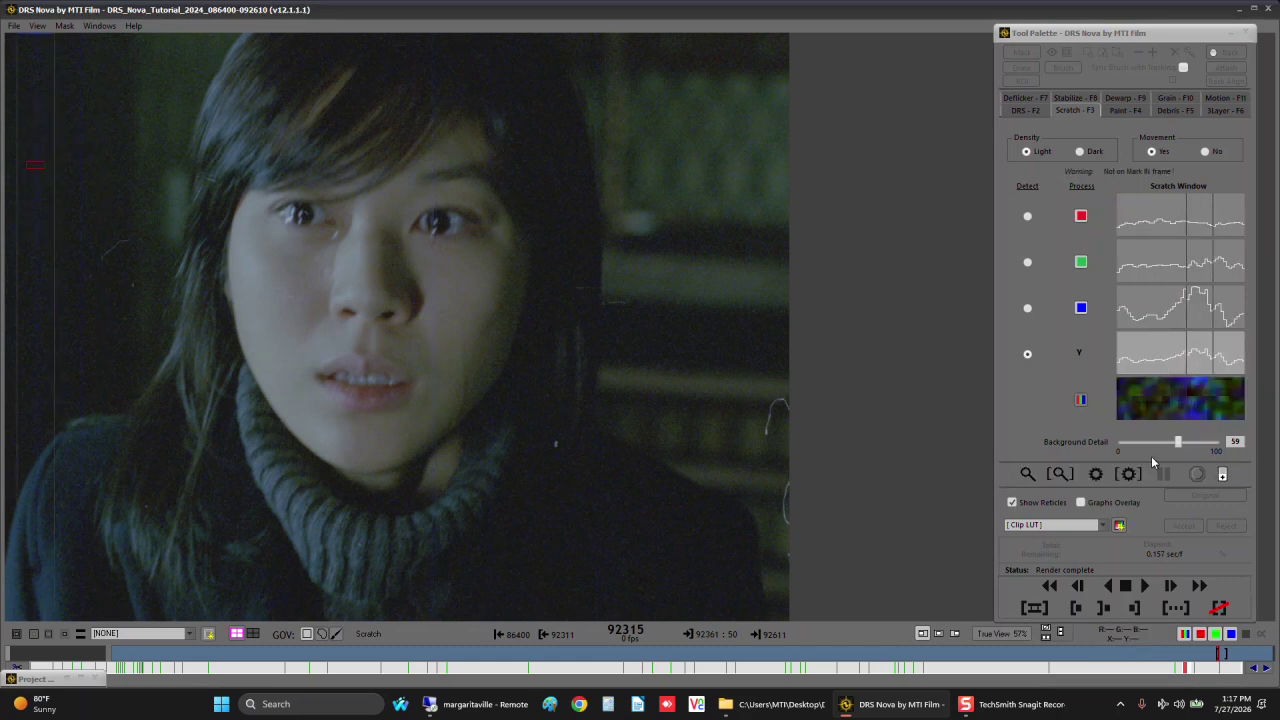
pyautogui.moveTo(1181, 441); pyautogui.dragTo(1194, 442)
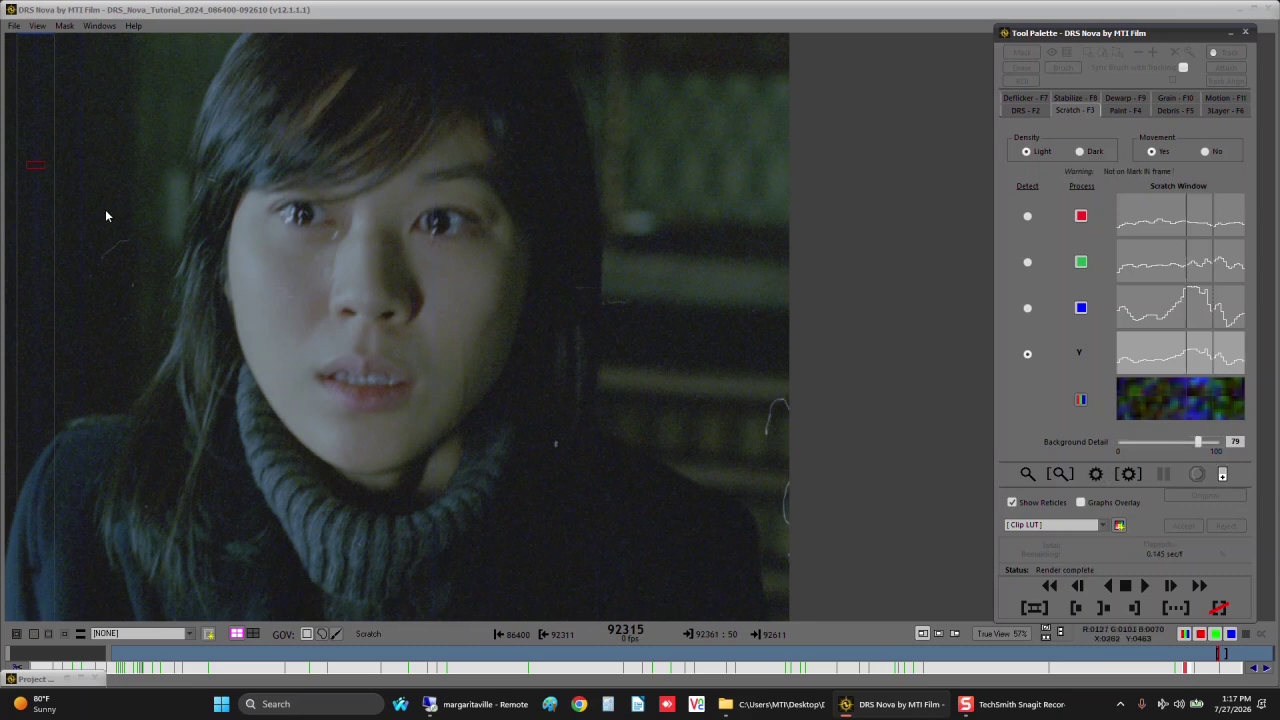
# Box the faint scratches near the image's right edge and preview the repair on frame 92315.
pyautogui.moveTo(718, 189); pyautogui.dragTo(768, 351)
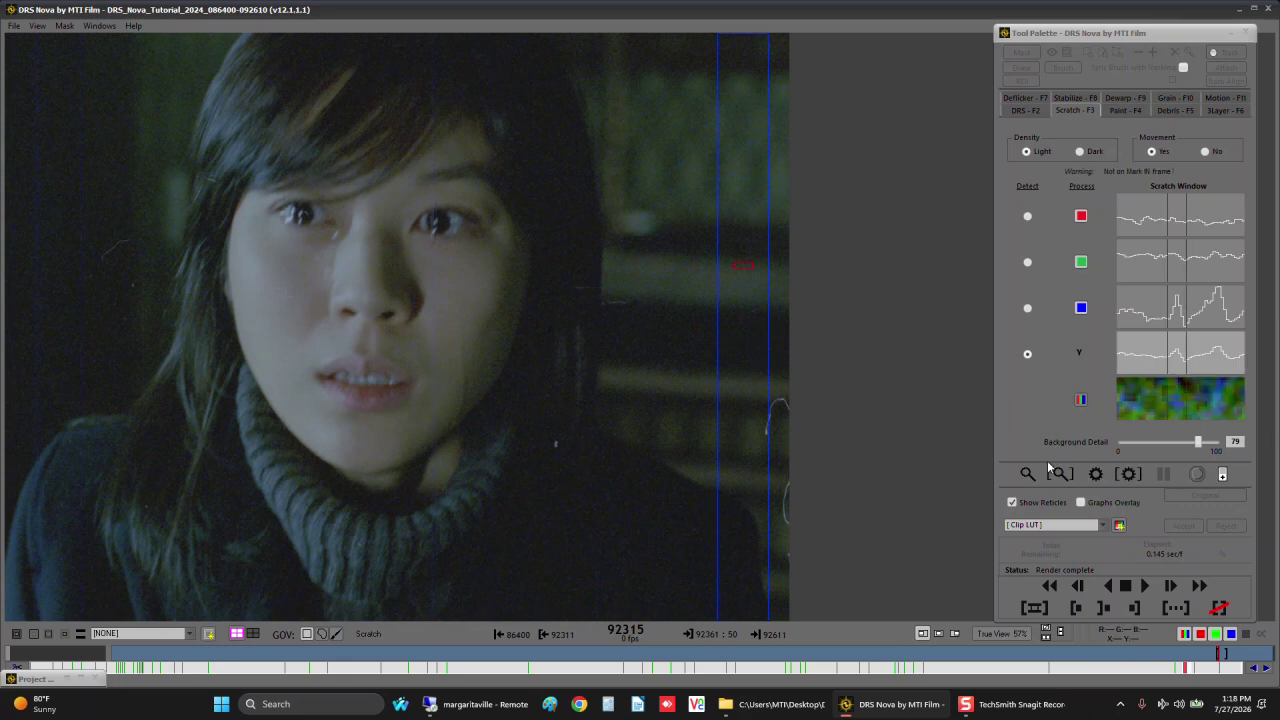
pyautogui.click(1022, 478)
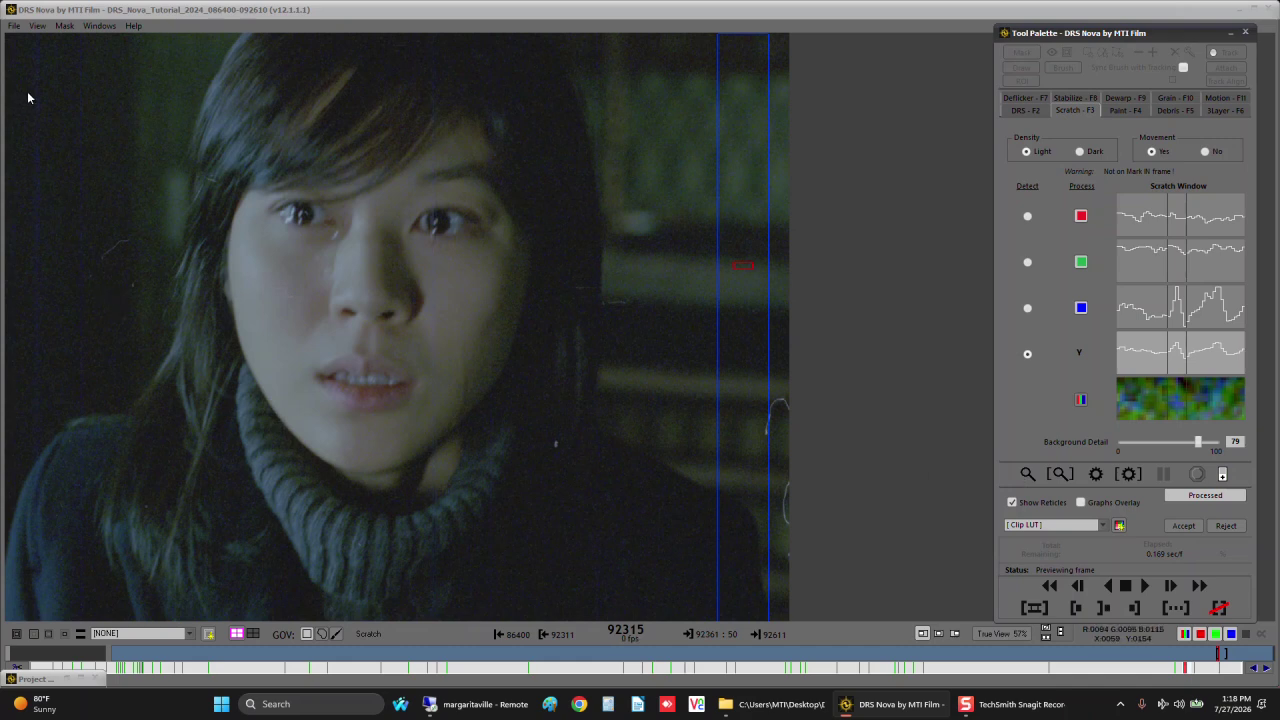
# Step frame by frame back to 92311 and forward to 92312 to compare repaired and unrepaired frames.
pyautogui.press('Left')
pyautogui.press('Right')
pyautogui.press('Left')
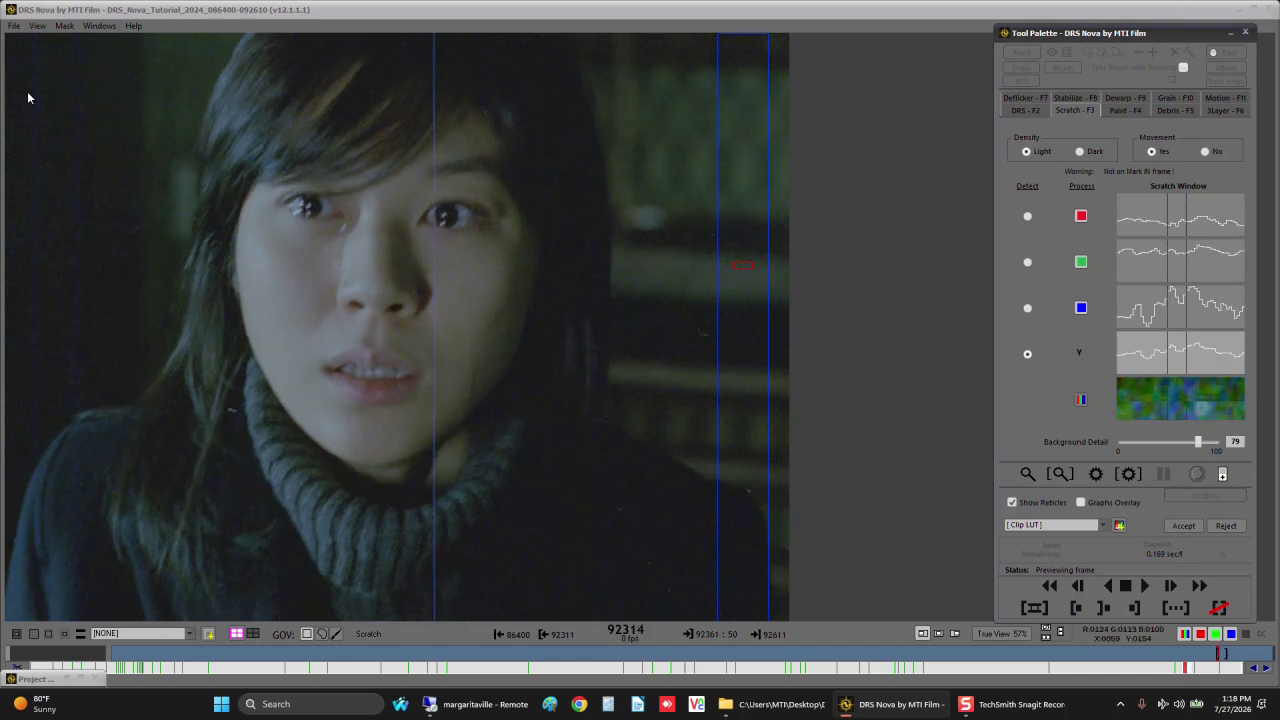
pyautogui.press('Left')
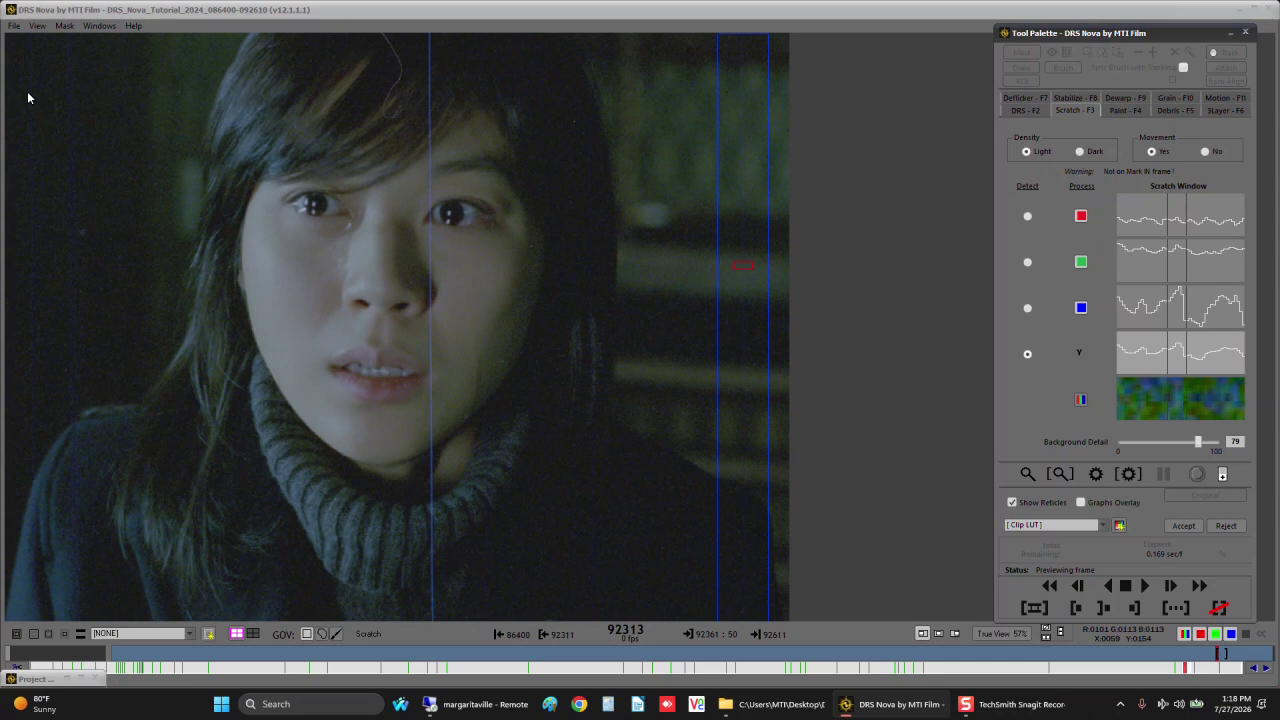
pyautogui.press('Left')
pyautogui.press('Left')
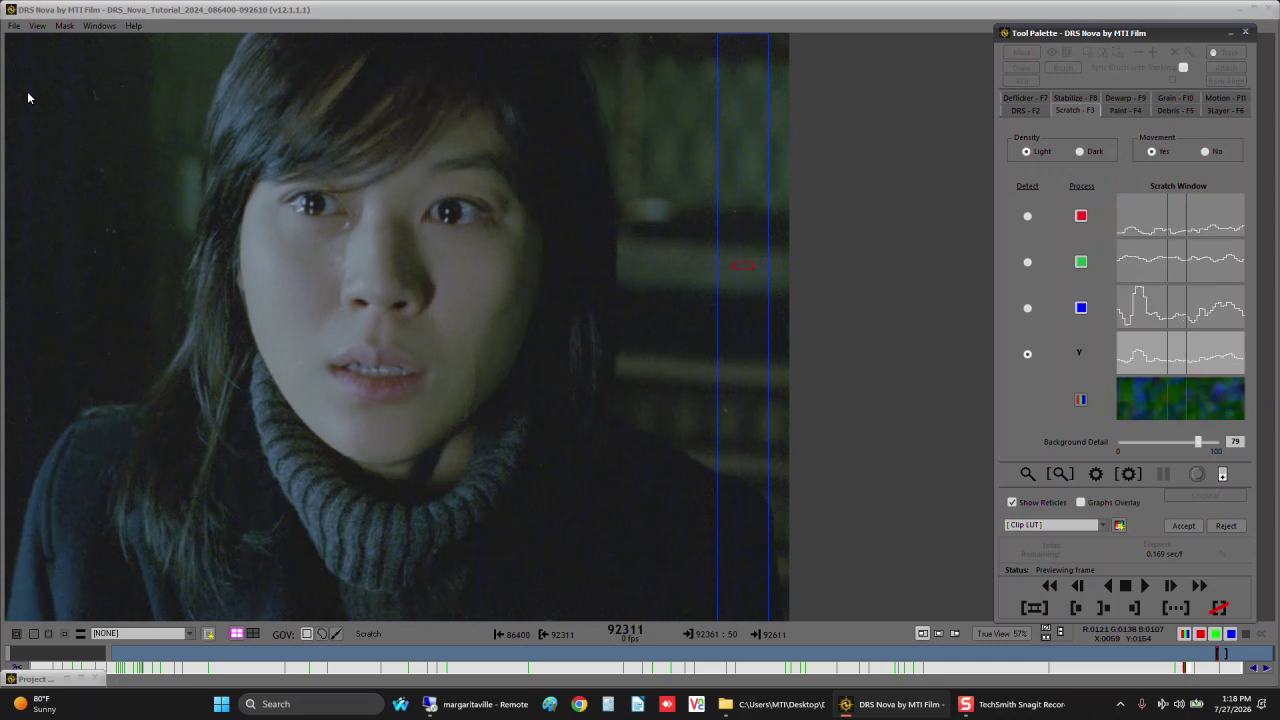
pyautogui.press('Right')
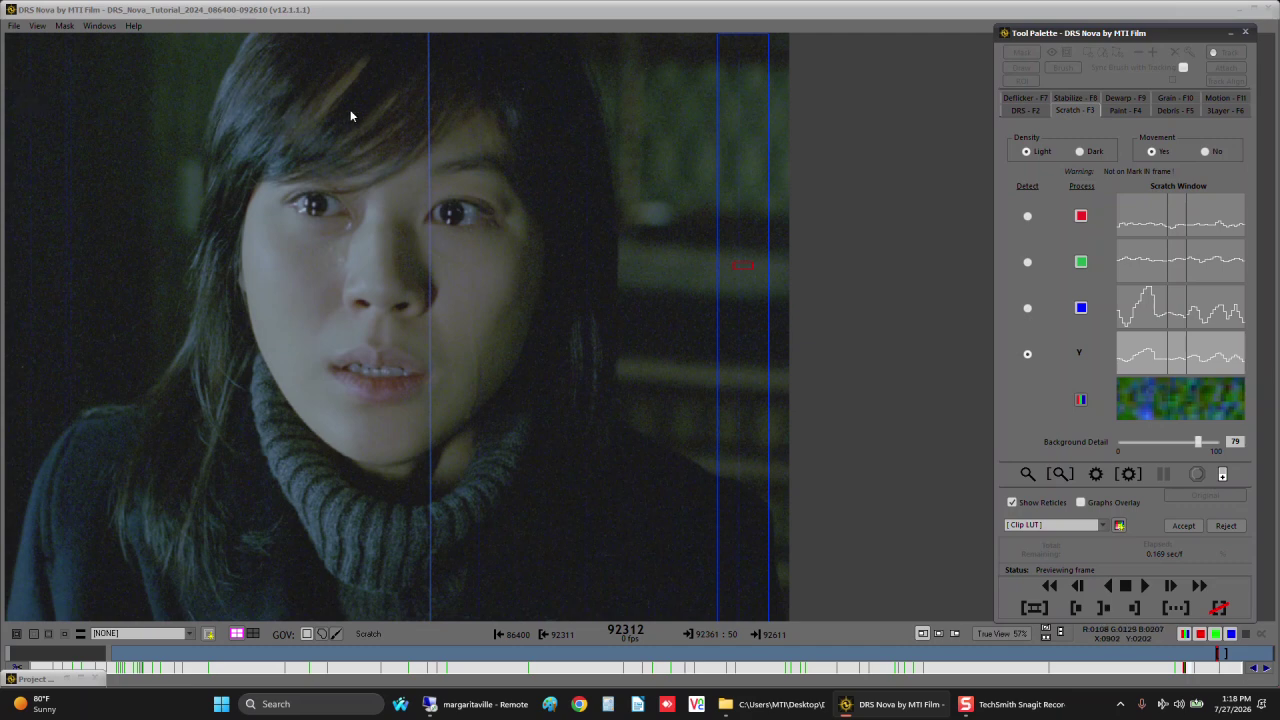
# Box the vertical blue scratch over the face on frame 92312 and render the frame.
pyautogui.moveTo(401, 107); pyautogui.dragTo(445, 218)
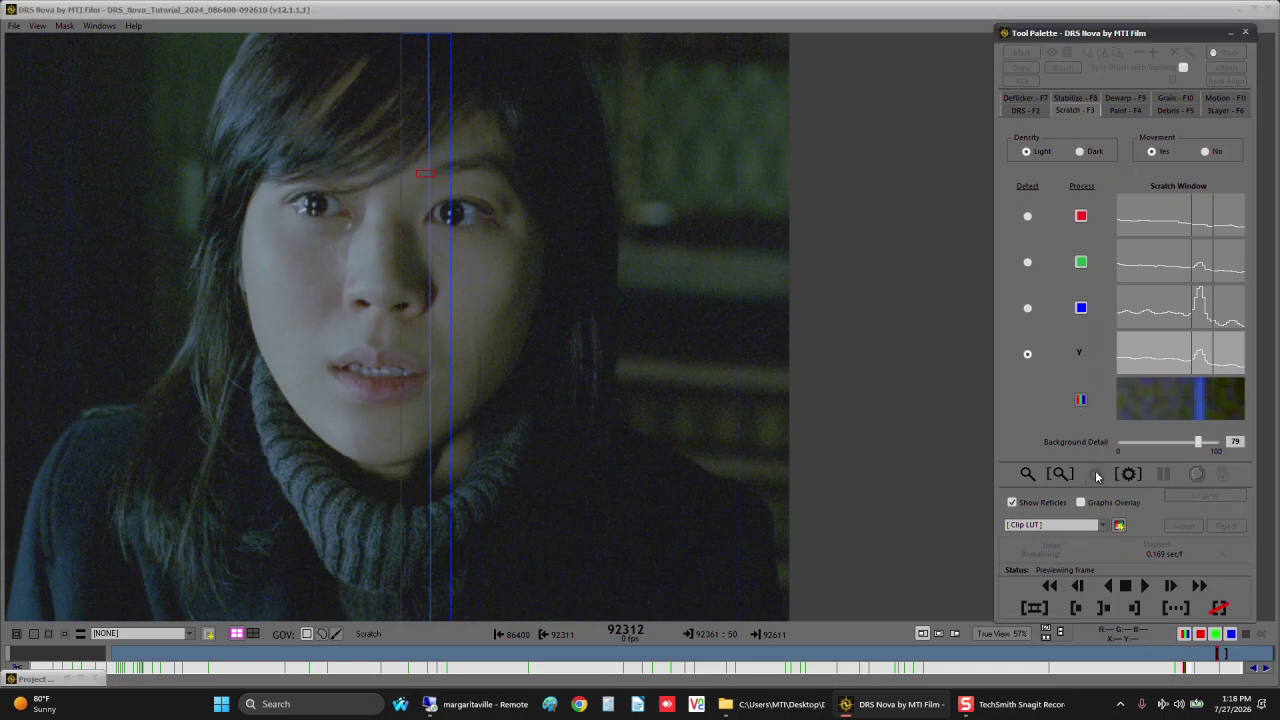
pyautogui.click(1096, 476)
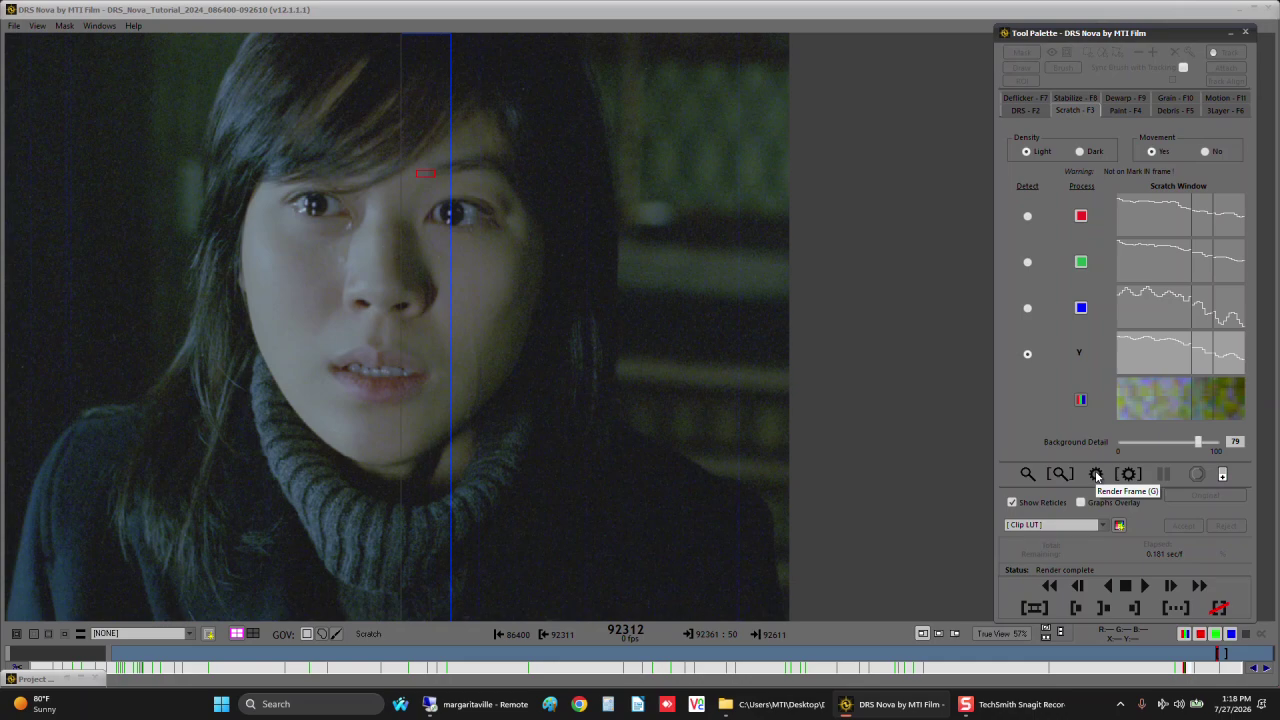